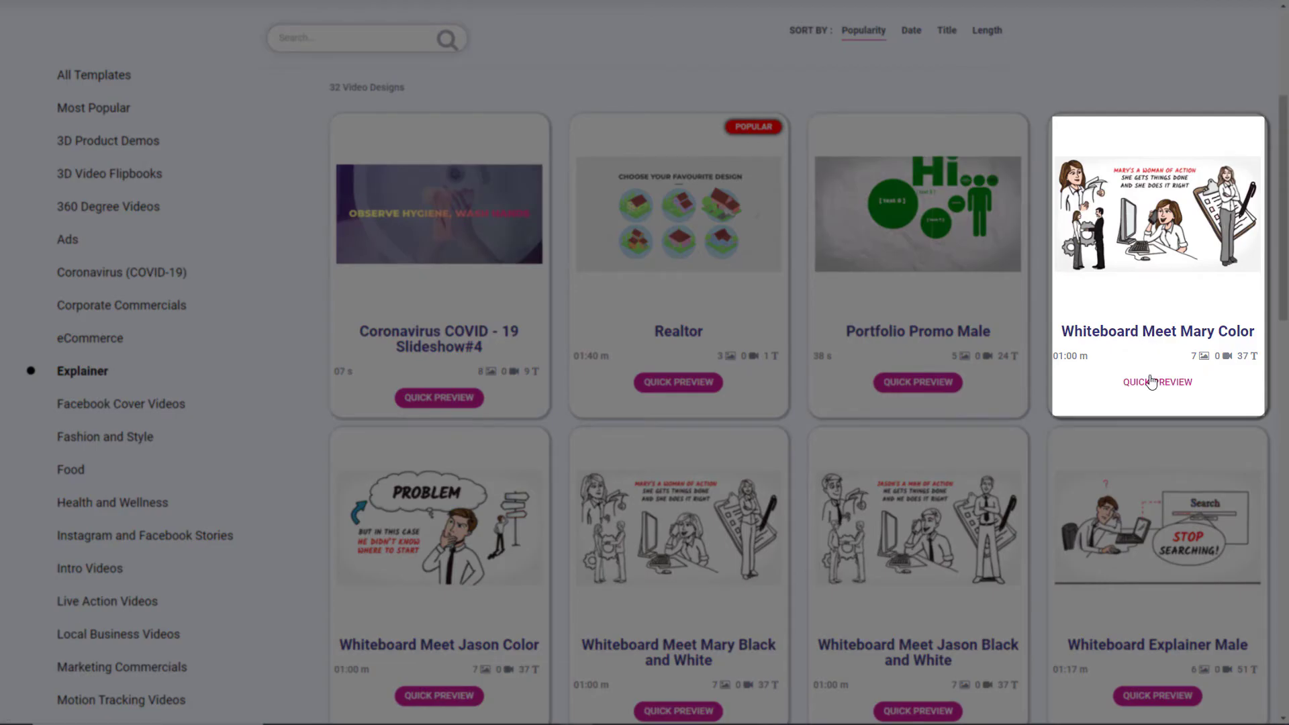
# - Start personalizing the Whiteboard Meet Mary Color template and show its image uploads
pyautogui.click(1154, 382)
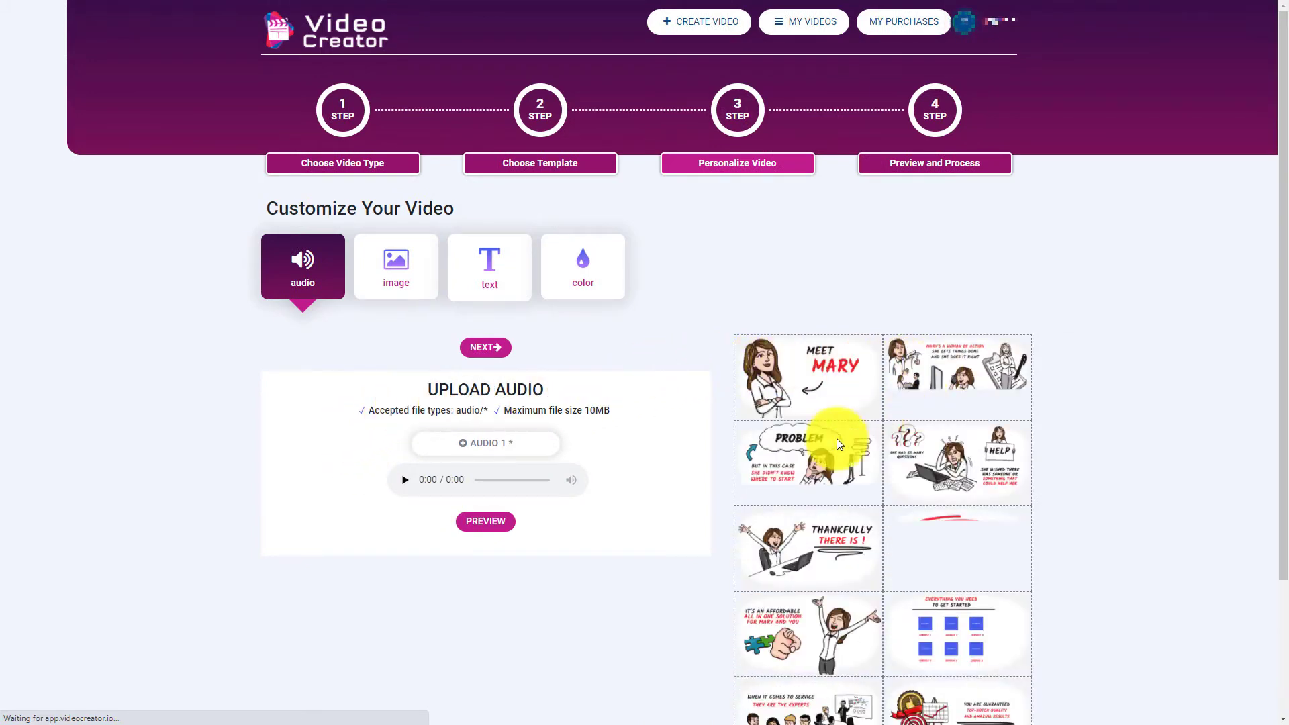
pyautogui.scroll(-3, 844, 440)
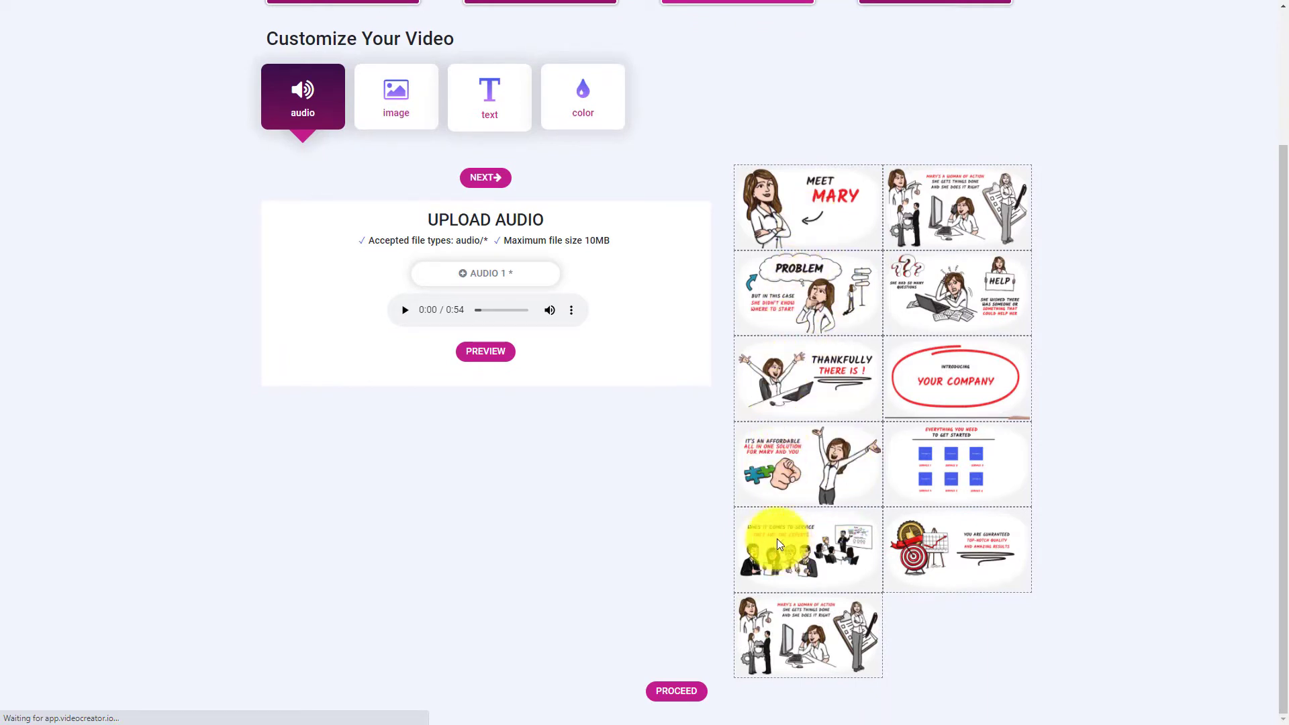
pyautogui.scroll(3, 752, 434)
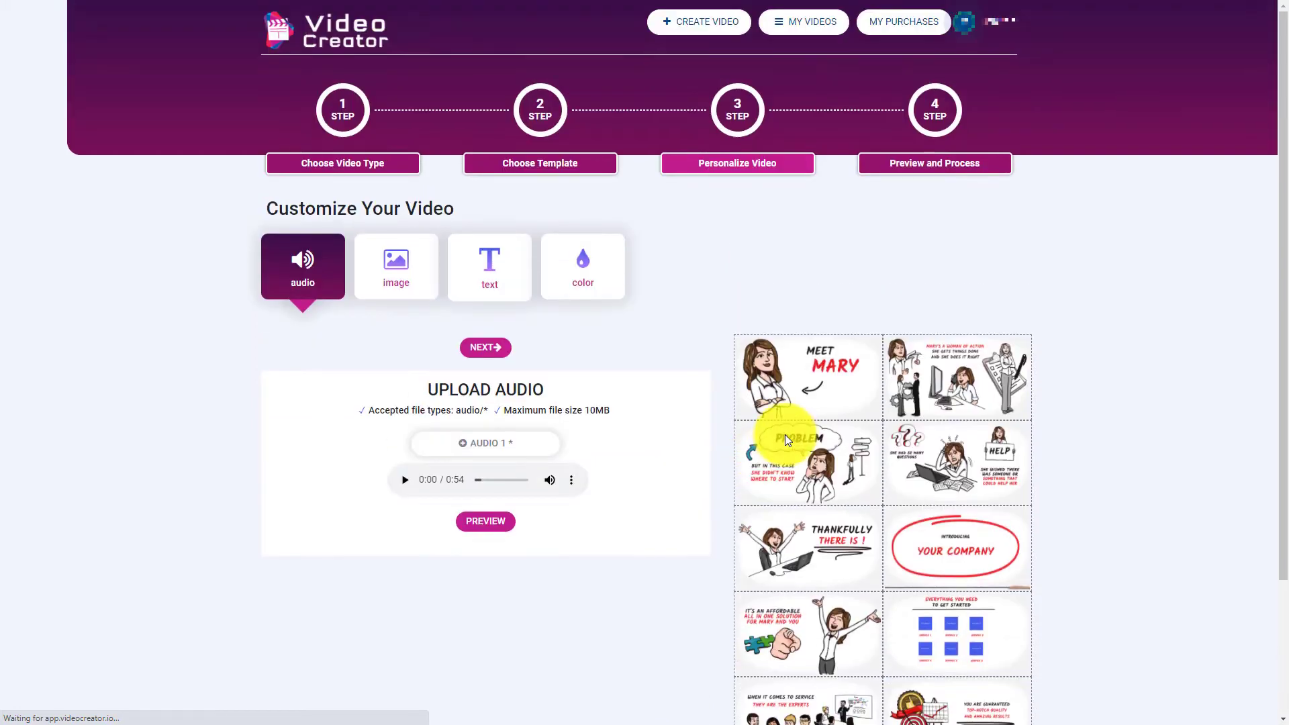
pyautogui.click(406, 264)
pyautogui.scroll(-3, 579, 418)
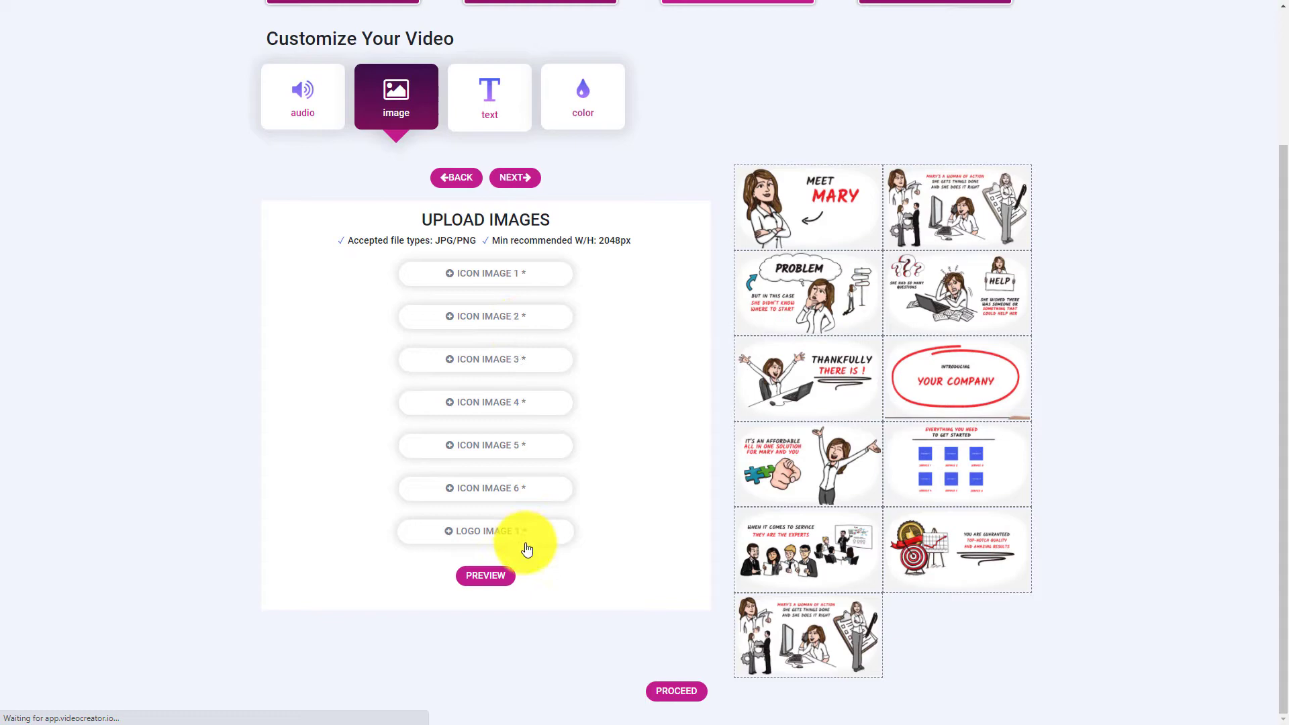
pyautogui.scroll(3, 564, 458)
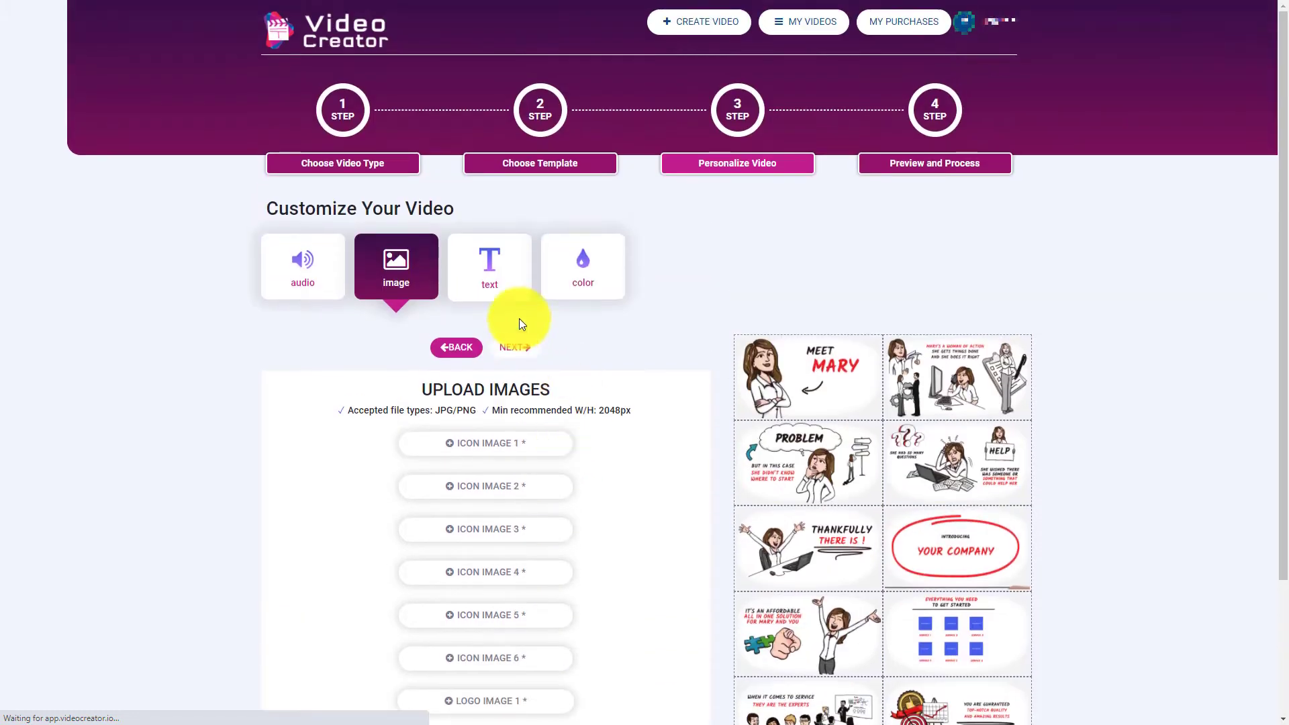
# - Show the template's list of 37 editable text fields
pyautogui.click(489, 264)
pyautogui.scroll(-3, 549, 386)
pyautogui.scroll(-3, 540, 365)
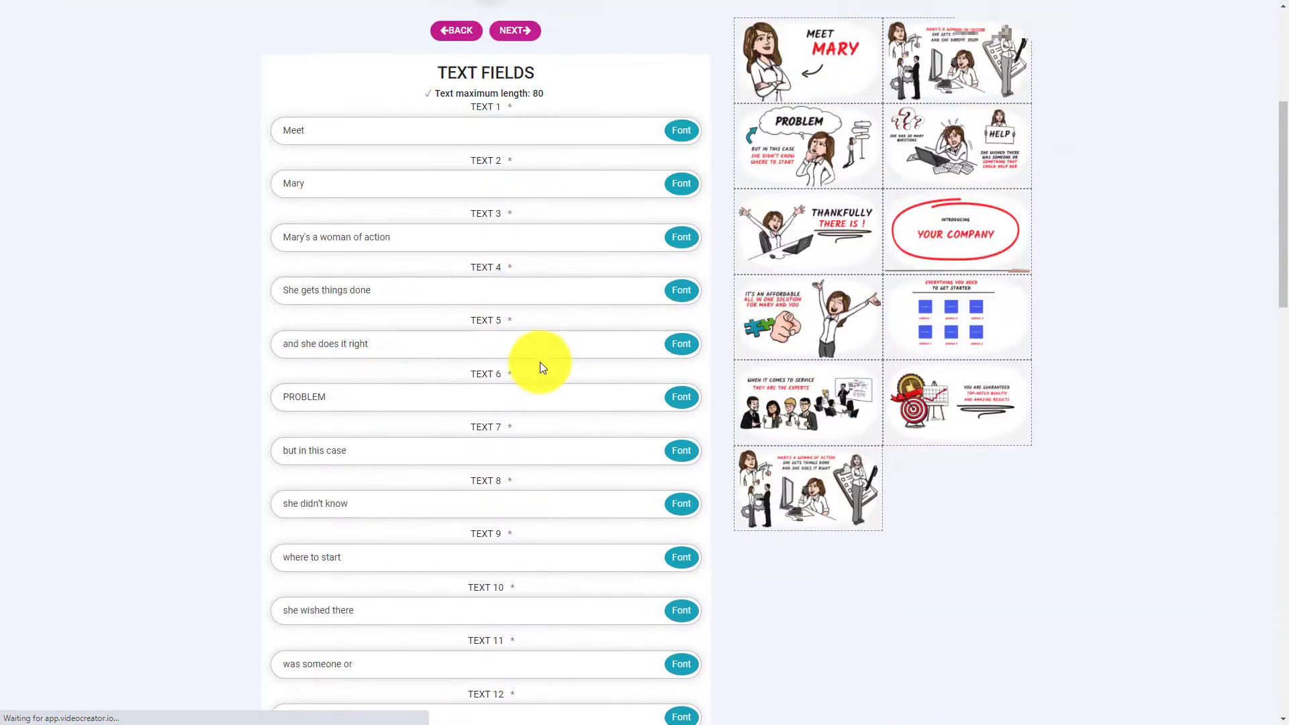
pyautogui.scroll(-5, 540, 361)
pyautogui.scroll(-5, 540, 360)
pyautogui.scroll(-5, 540, 360)
pyautogui.scroll(-4, 540, 360)
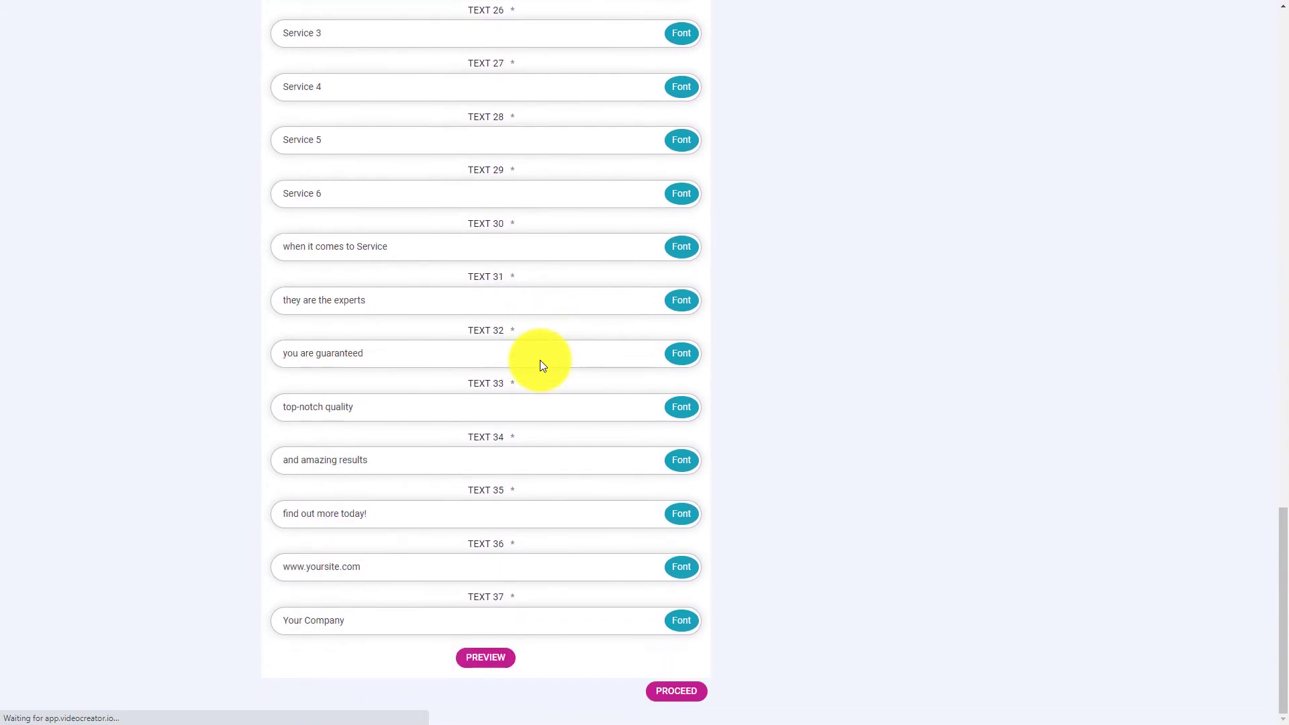
pyautogui.scroll(4, 540, 370)
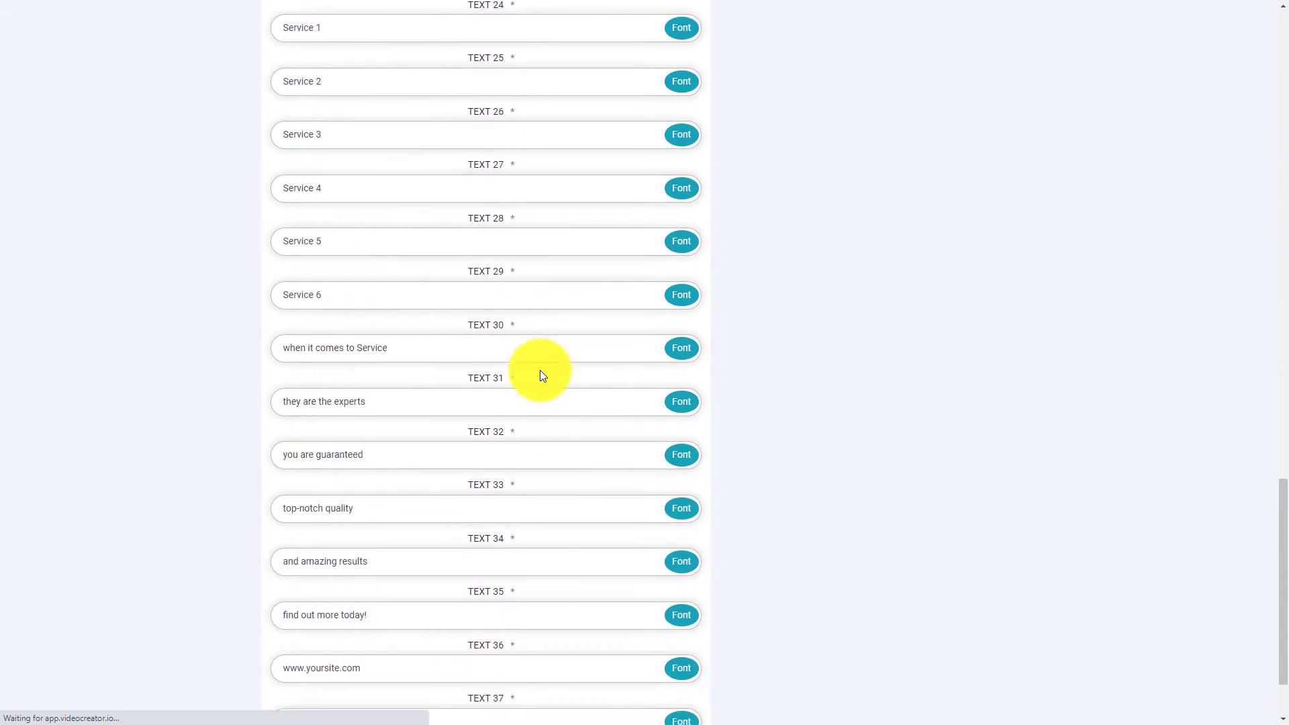
pyautogui.scroll(4, 540, 370)
pyautogui.scroll(4, 540, 370)
pyautogui.scroll(4, 540, 370)
pyautogui.scroll(5, 540, 370)
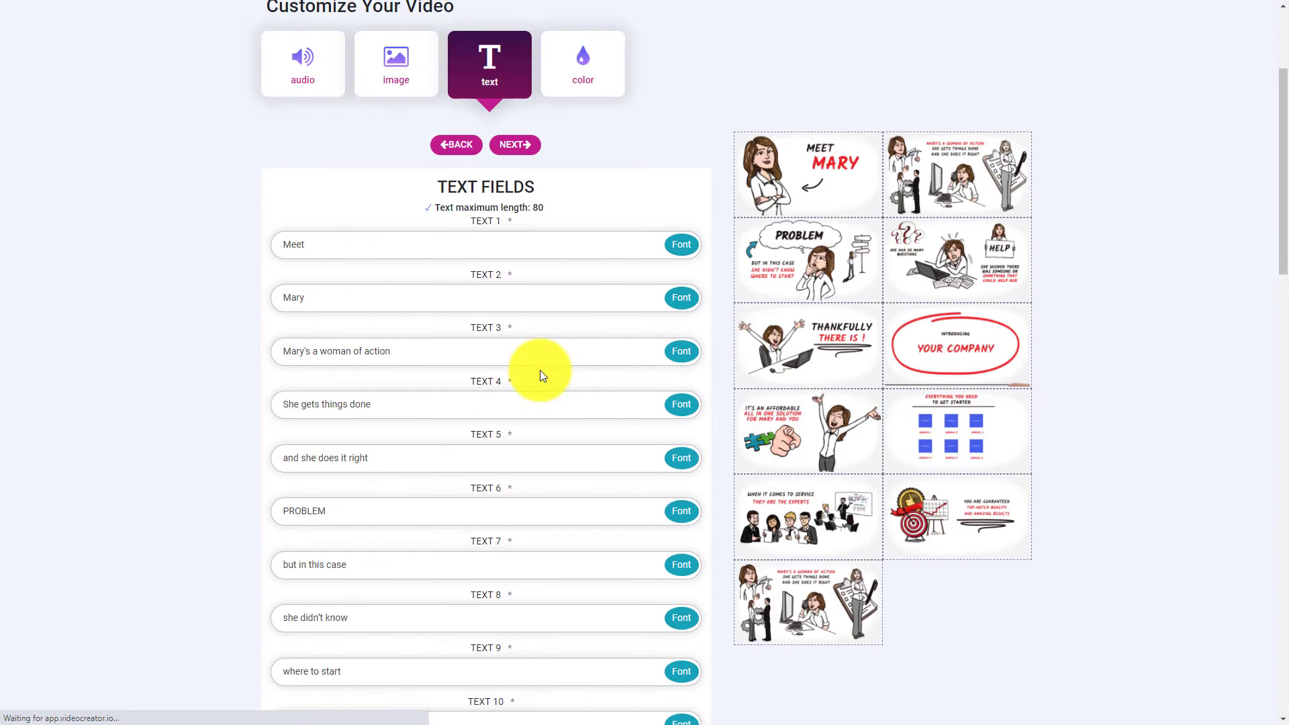
pyautogui.scroll(4, 540, 370)
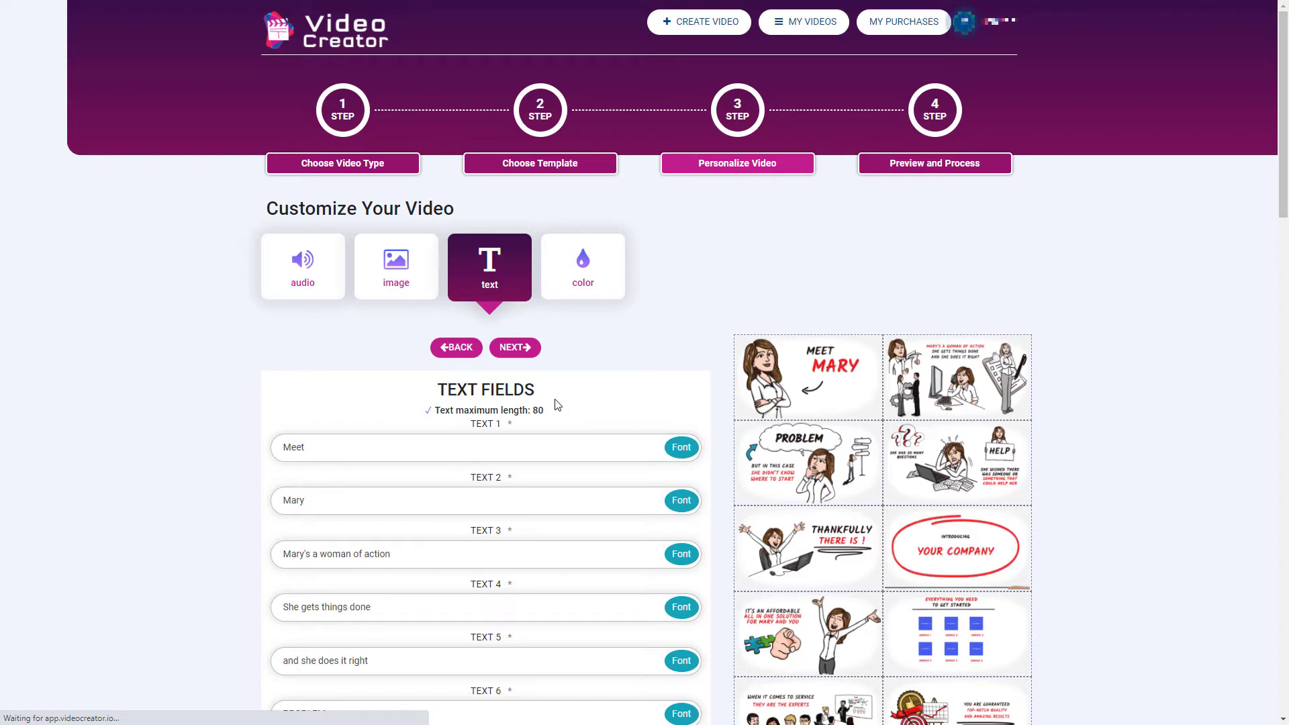
# - Replace TEXT 1–6 wording (starting with 'Meet') with the numbers 1 through 6
pyautogui.moveTo(341, 450); pyautogui.dragTo(215, 458)
pyautogui.write('1')
pyautogui.press('Tab')
pyautogui.write('2')
pyautogui.press('Tab')
pyautogui.write('3')
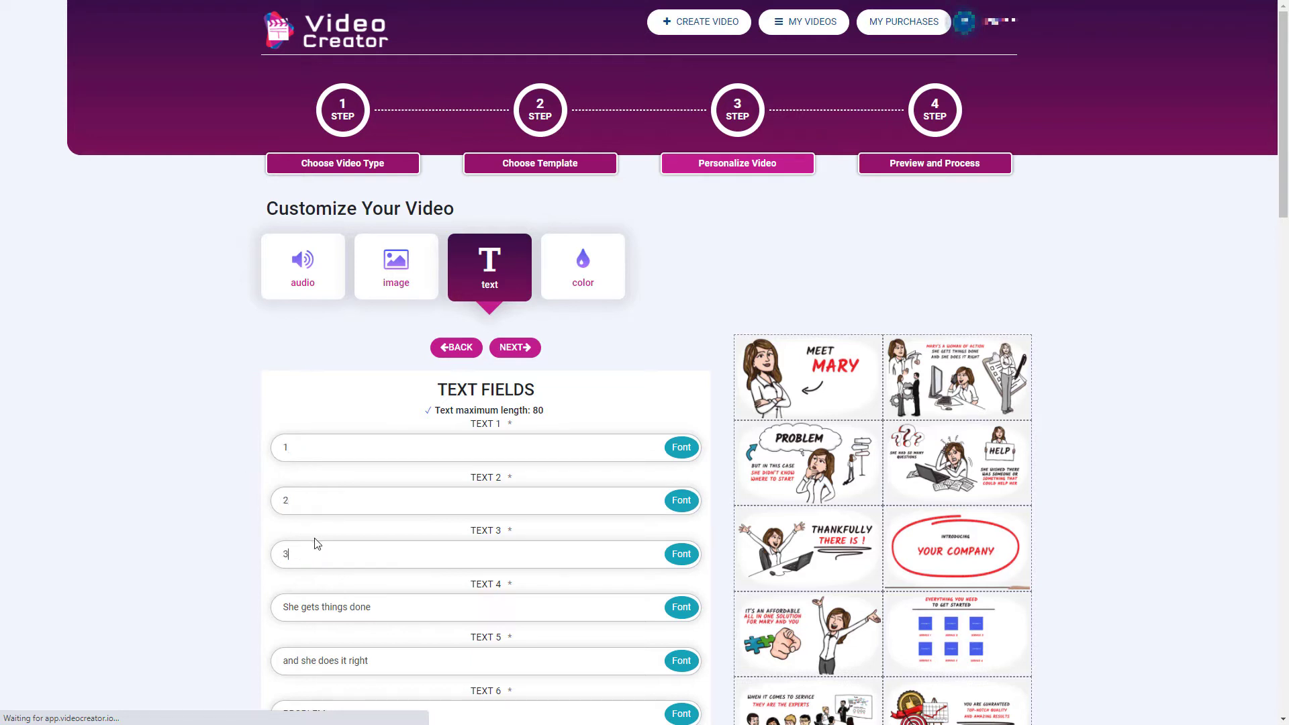
pyautogui.press('Tab')
pyautogui.write('4')
pyautogui.press('Tab')
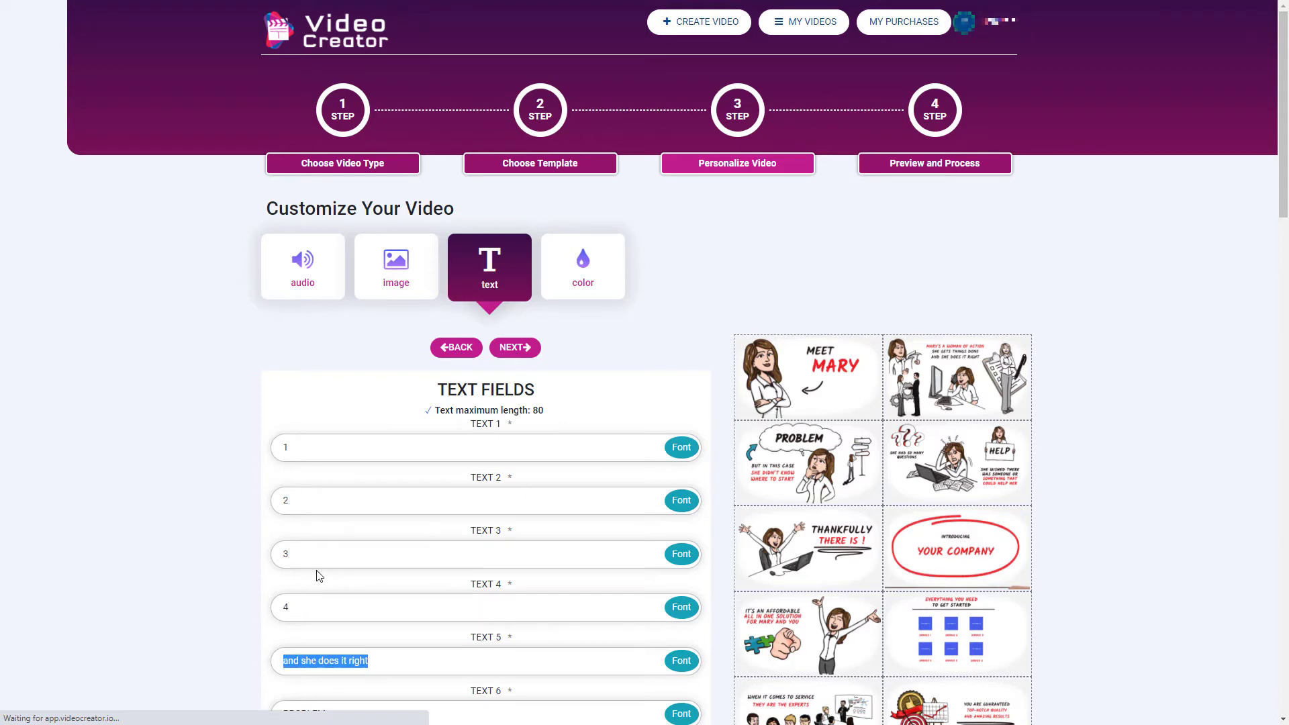
pyautogui.write('5')
pyautogui.press('Tab')
pyautogui.write('6')
pyautogui.press('Tab')
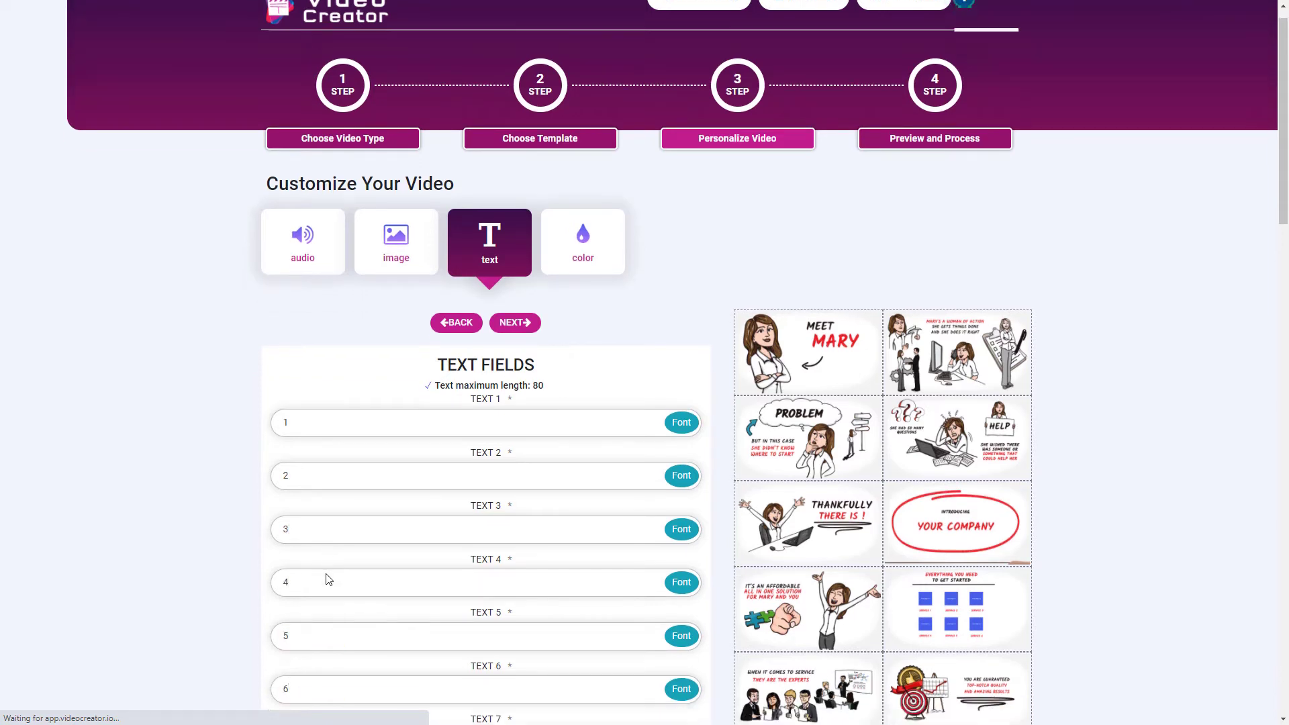
pyautogui.scroll(-2, 327, 580)
# - Try to proceed past colour settings, hitting the required icon images 1–6 and logo notice
pyautogui.click(515, 278)
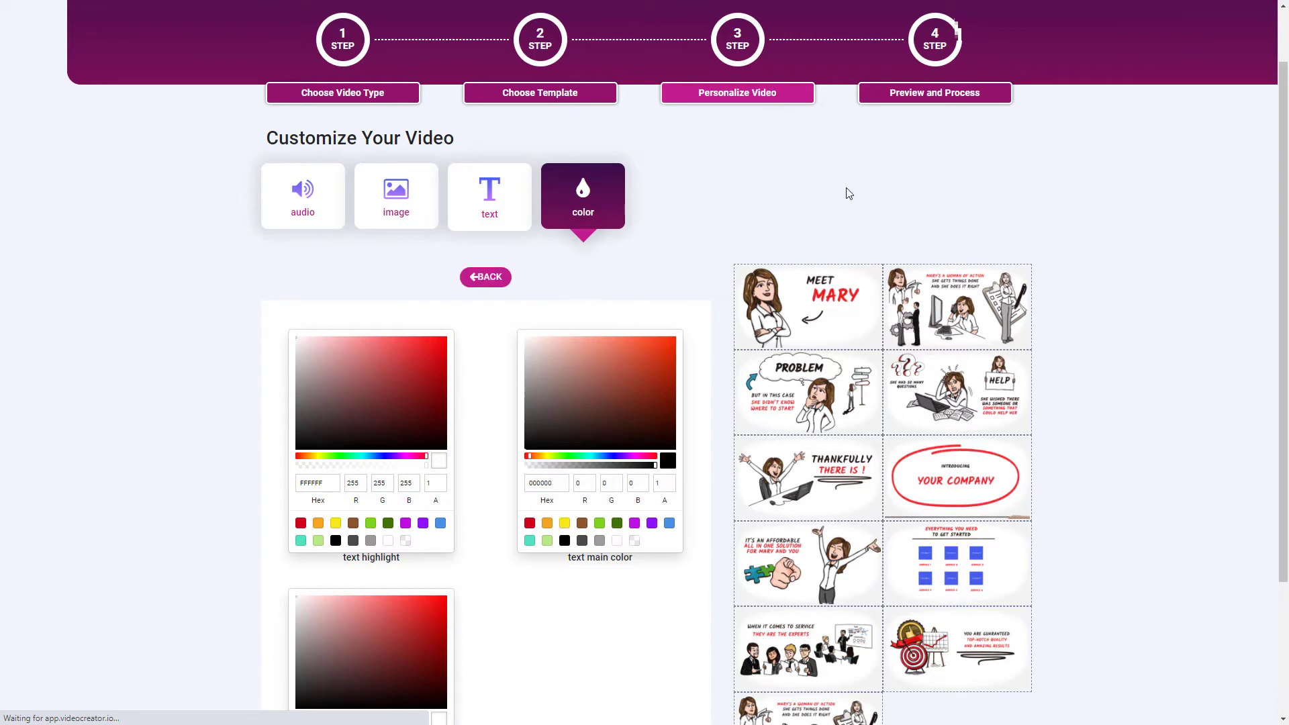
pyautogui.scroll(-2, 847, 193)
pyautogui.scroll(-1, 847, 192)
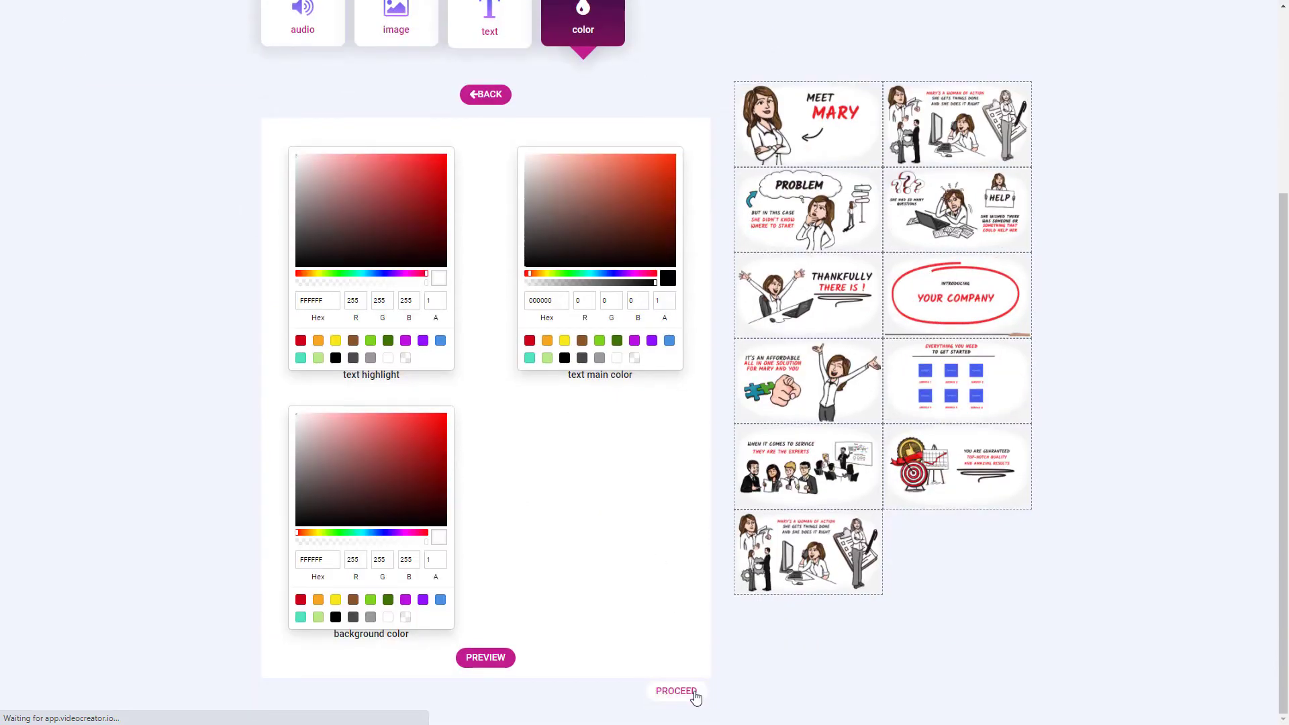
pyautogui.click(695, 695)
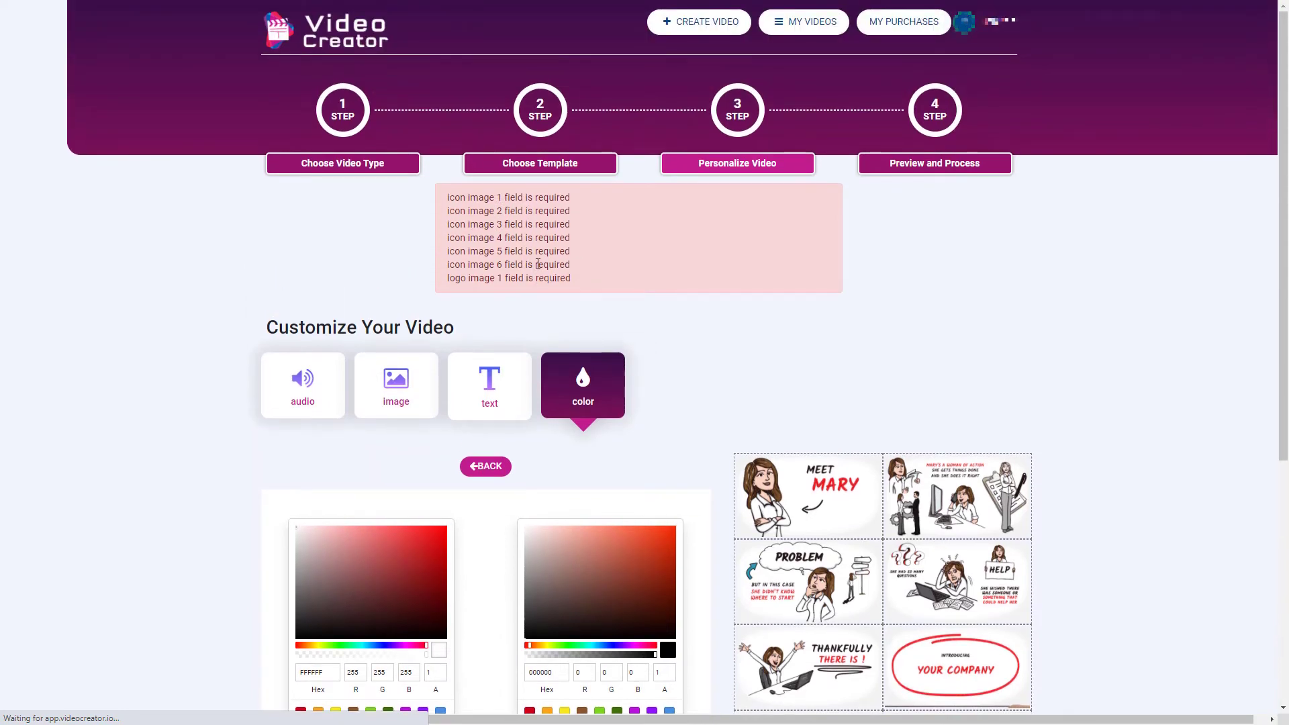
pyautogui.click(489, 386)
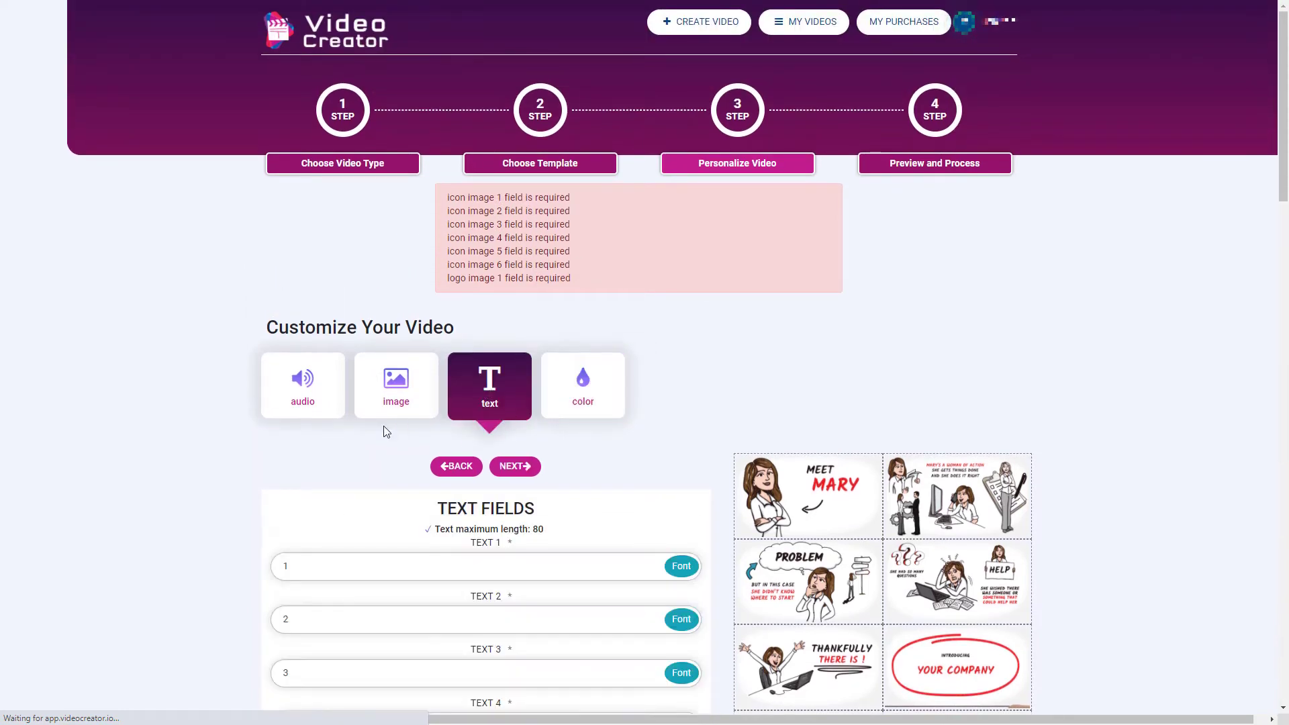
pyautogui.scroll(-2, 384, 426)
pyautogui.scroll(-3, 370, 439)
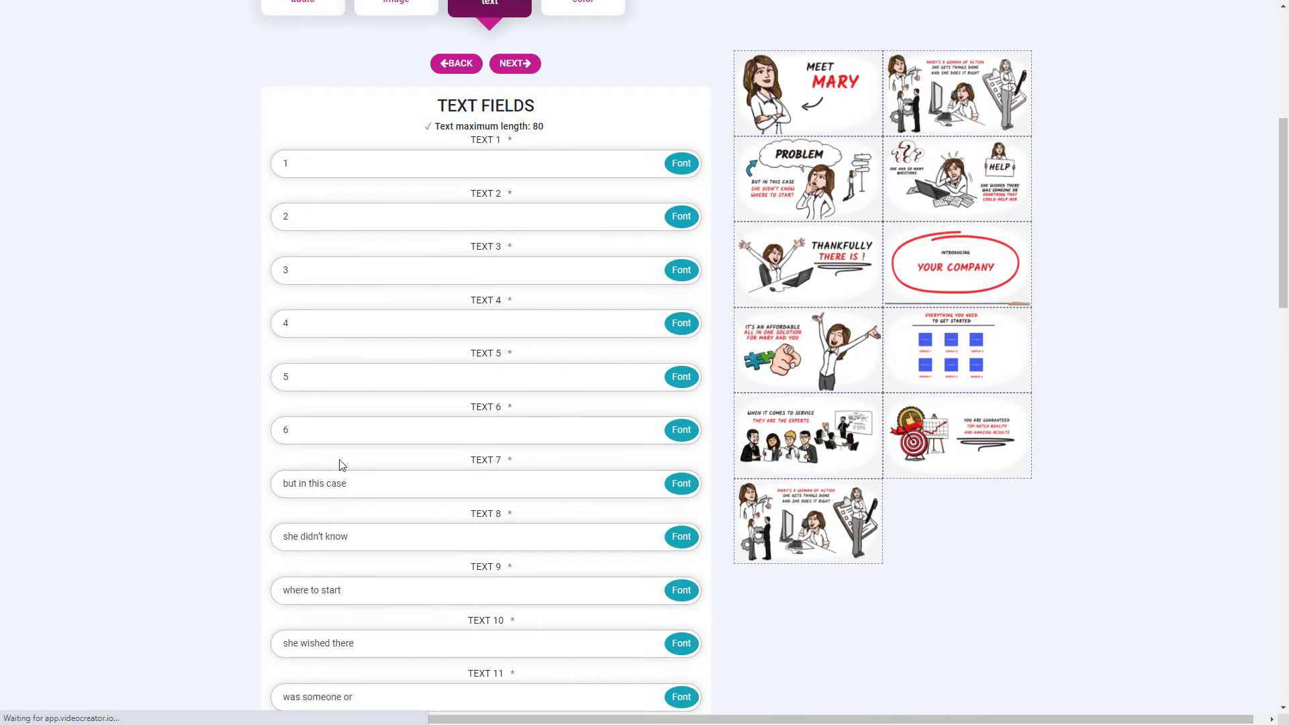
pyautogui.scroll(-3, 341, 464)
pyautogui.scroll(8, 341, 464)
pyautogui.scroll(2, 341, 464)
pyautogui.click(396, 386)
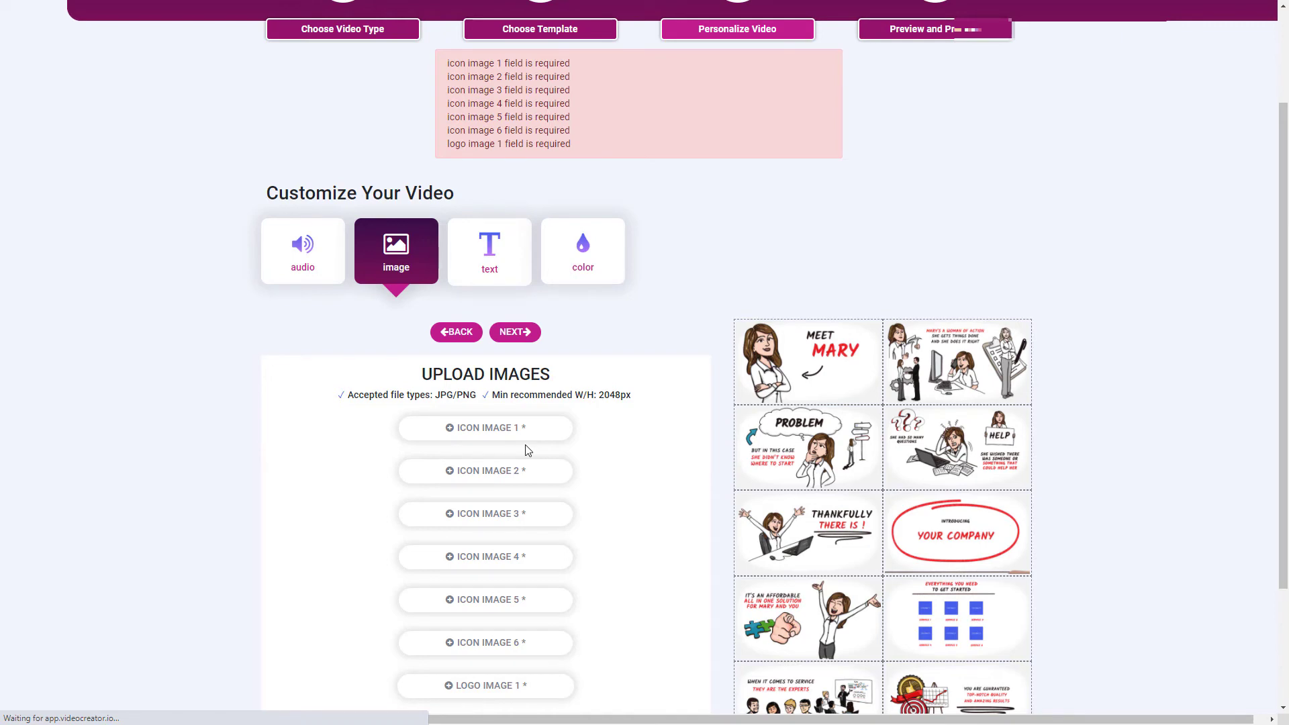
pyautogui.scroll(-2, 525, 451)
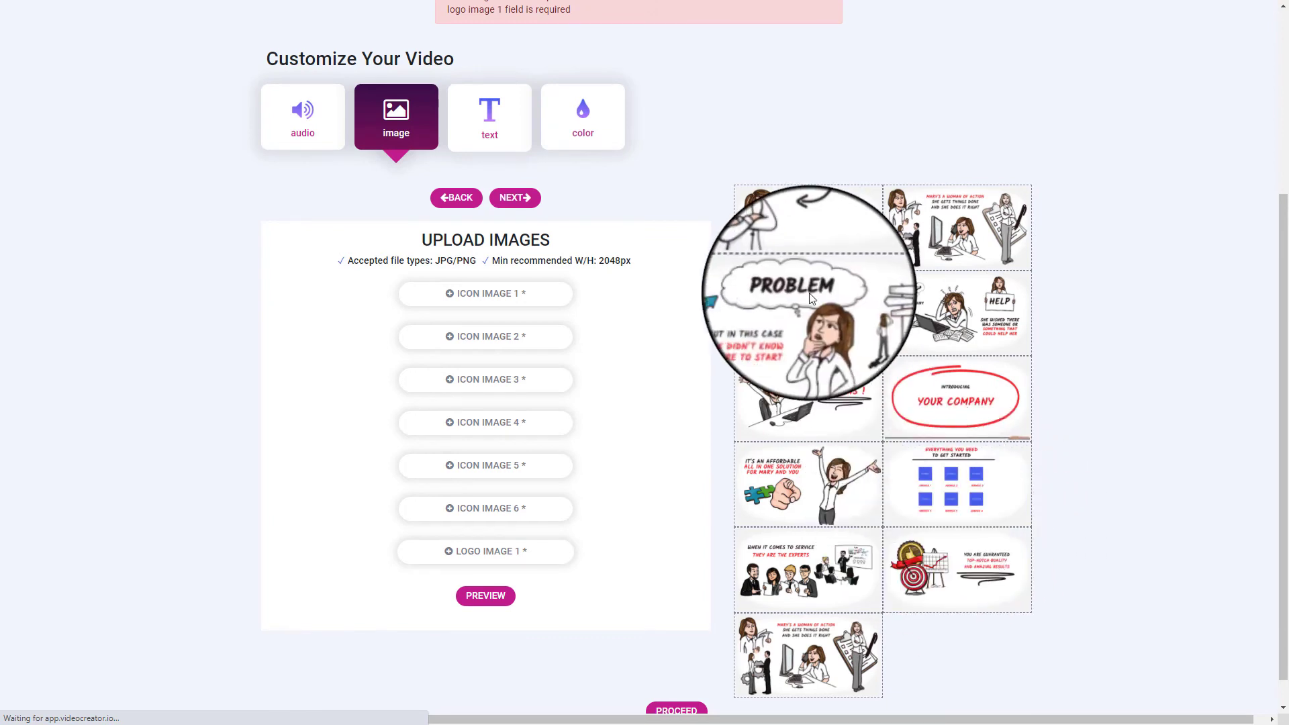
pyautogui.scroll(-1, 768, 462)
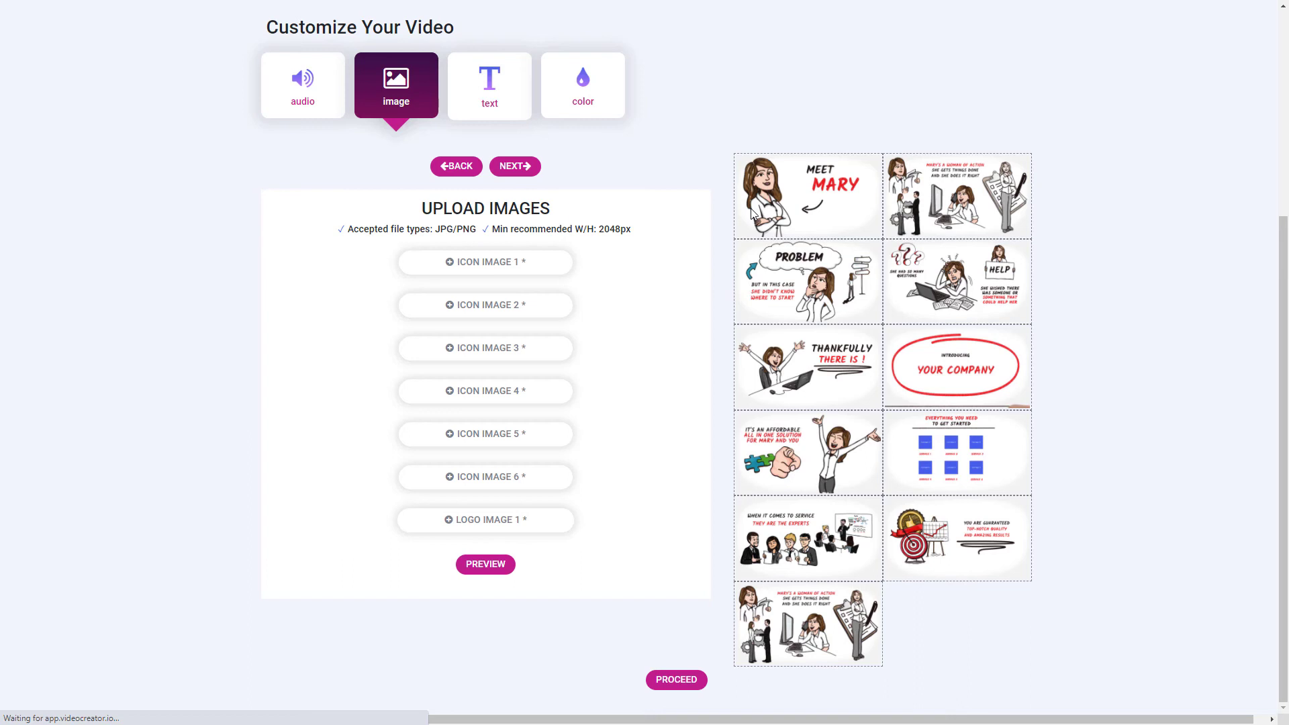
# - Return from the image panel to the text fields reading 1 through 6
pyautogui.click(514, 78)
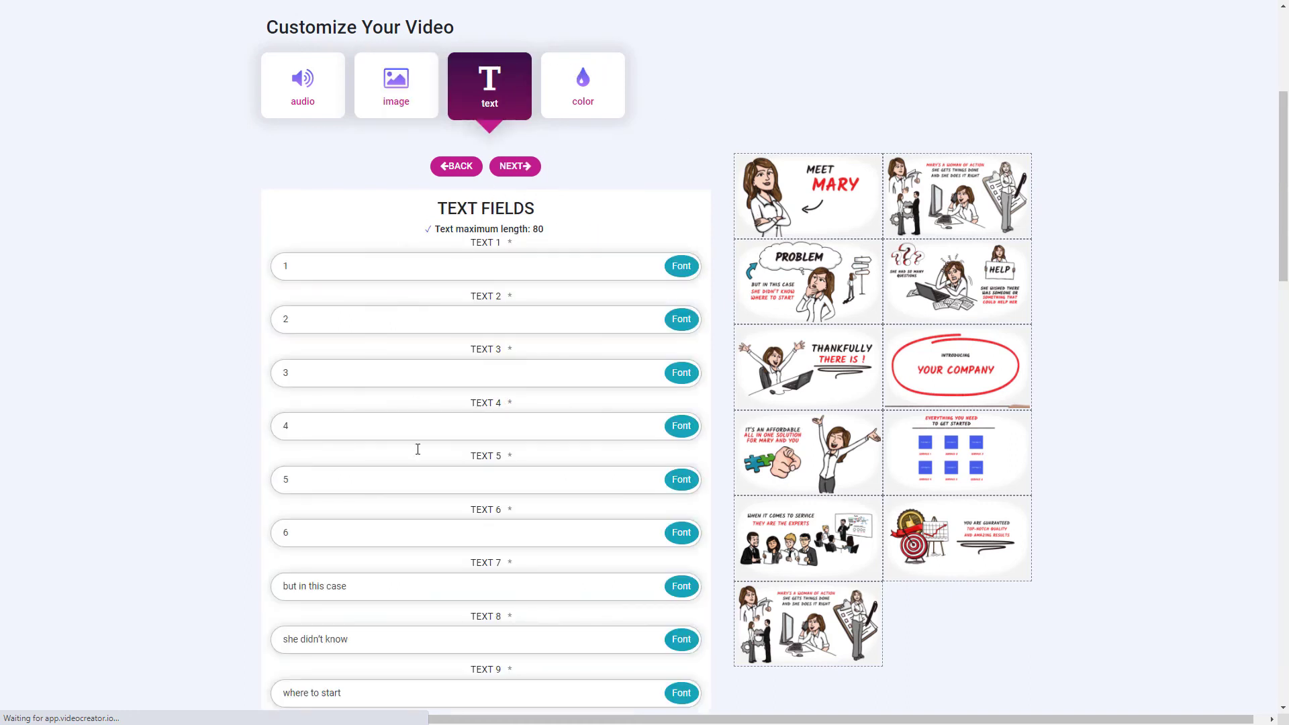